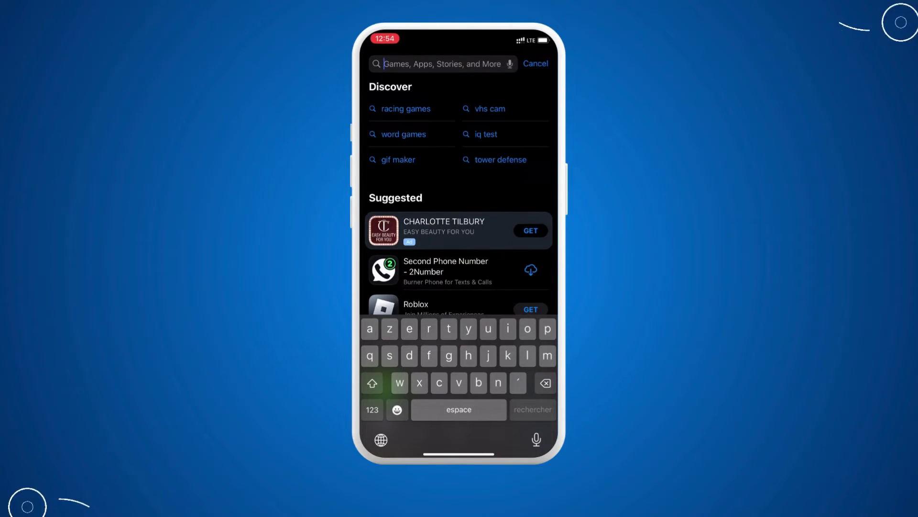
text(out)
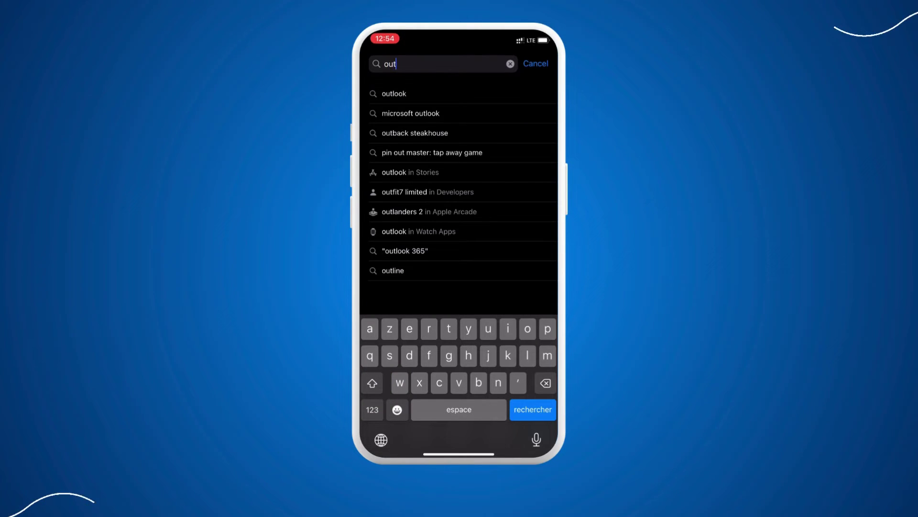
text(look)
Submit the App Store search for 'outlook'
key(Return)
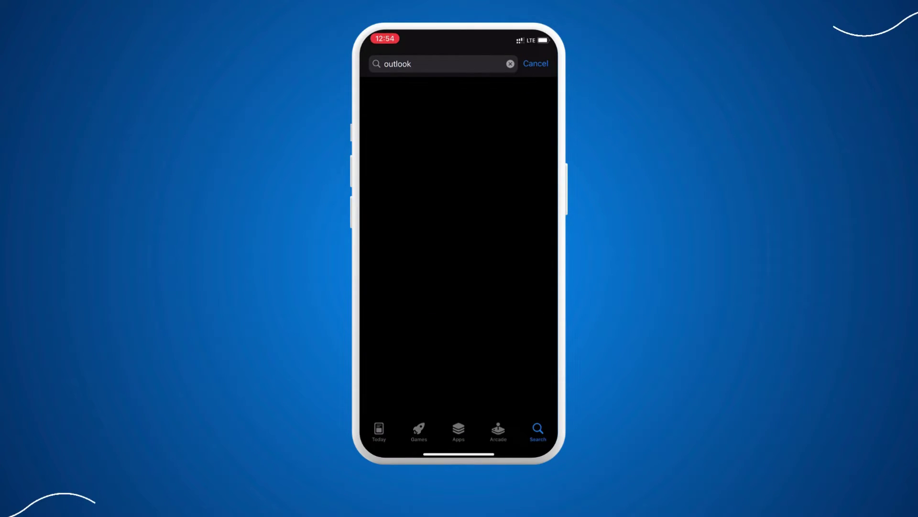
scroll(459, 244, down, 3)
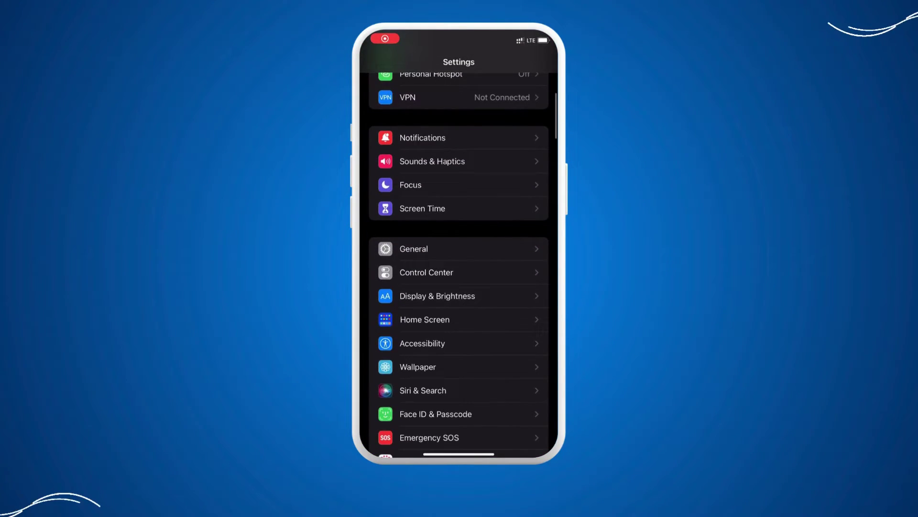
scroll(459, 266, down, 4)
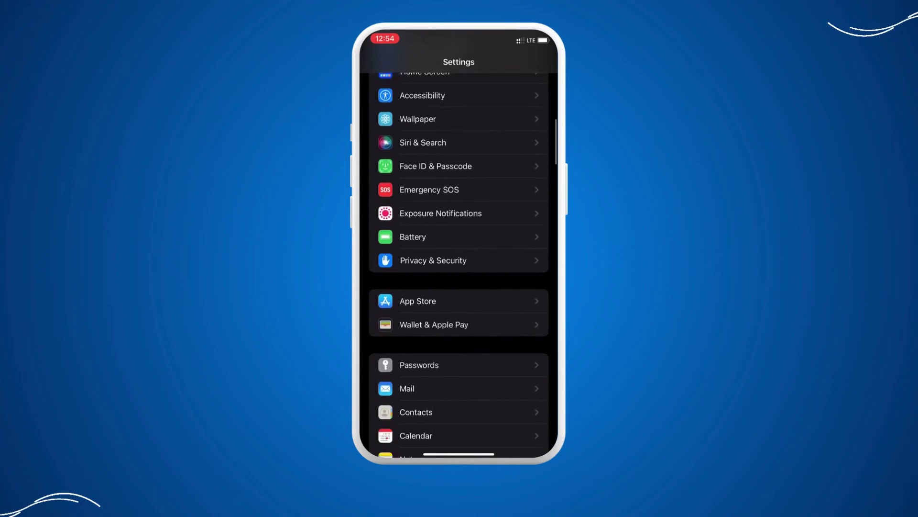
scroll(459, 265, down, 2)
scroll(460, 265, down, 1)
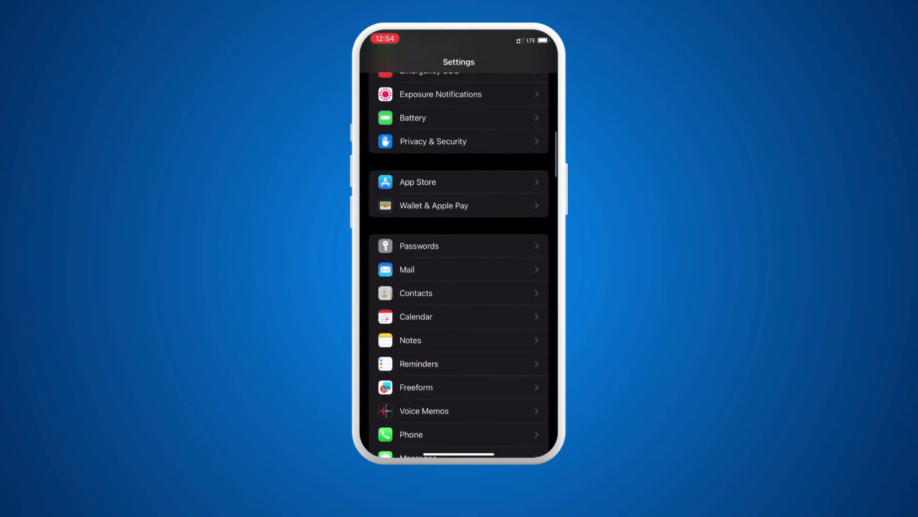
Go to Mail and then its Accounts list showing iCloud, Outlook and Gmail
click(431, 270)
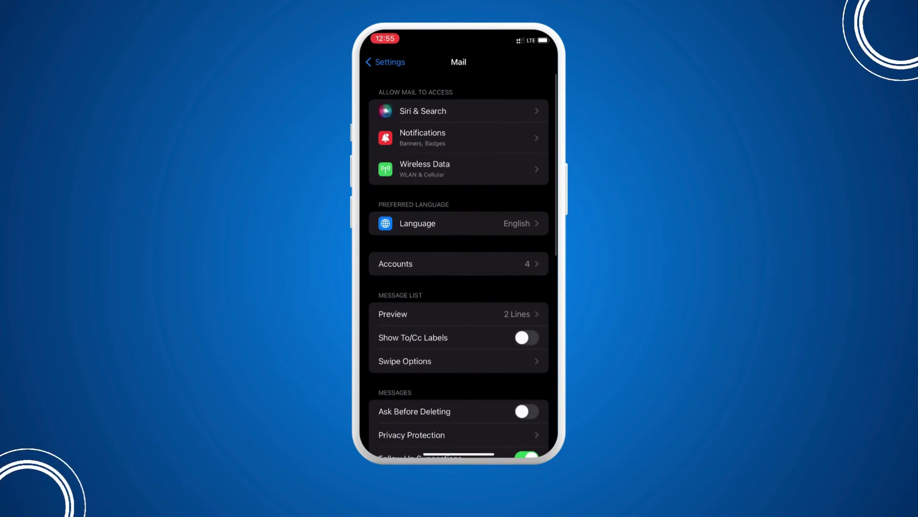
click(431, 264)
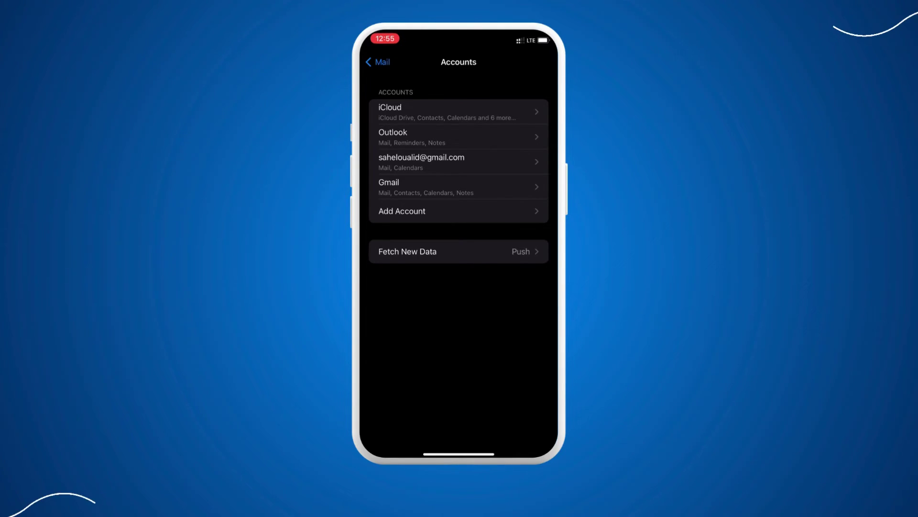
Open the Outlook account's settings page to reach its Calendars sync toggle
click(430, 136)
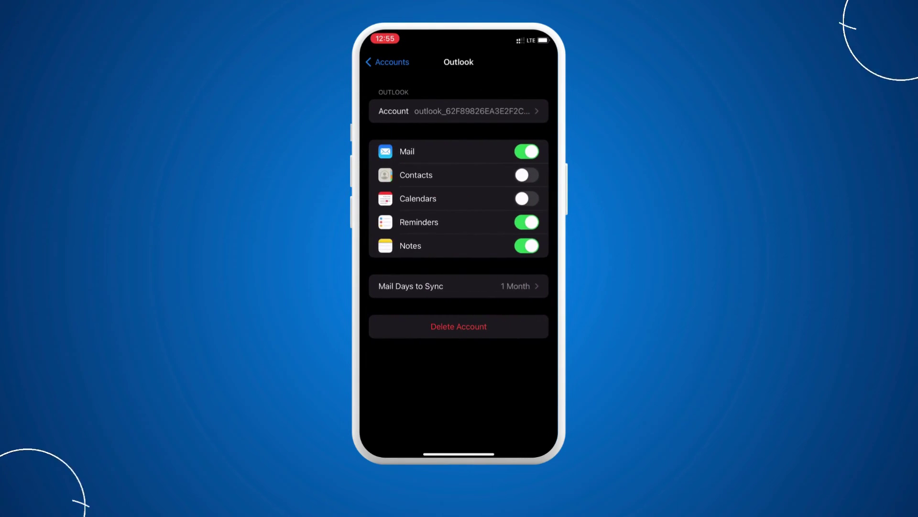